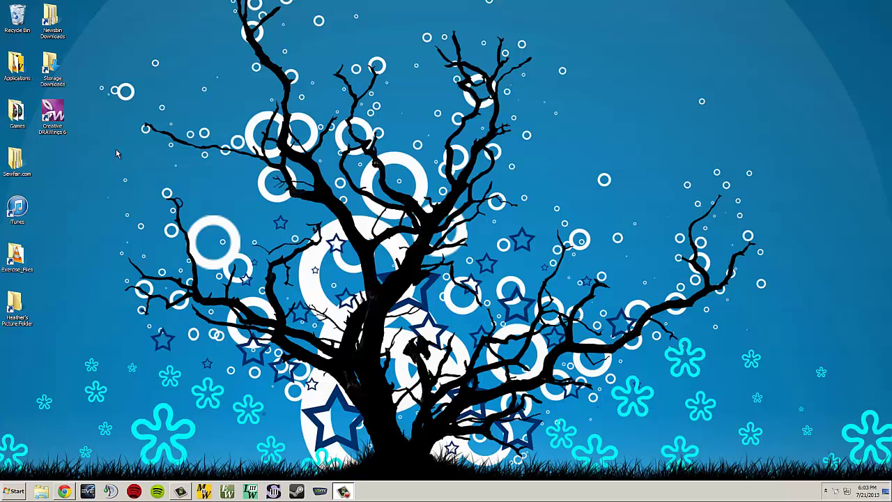
# - Launch Creative DRAWings 6 from its desktop icon
pyautogui.doubleClick(63, 130)
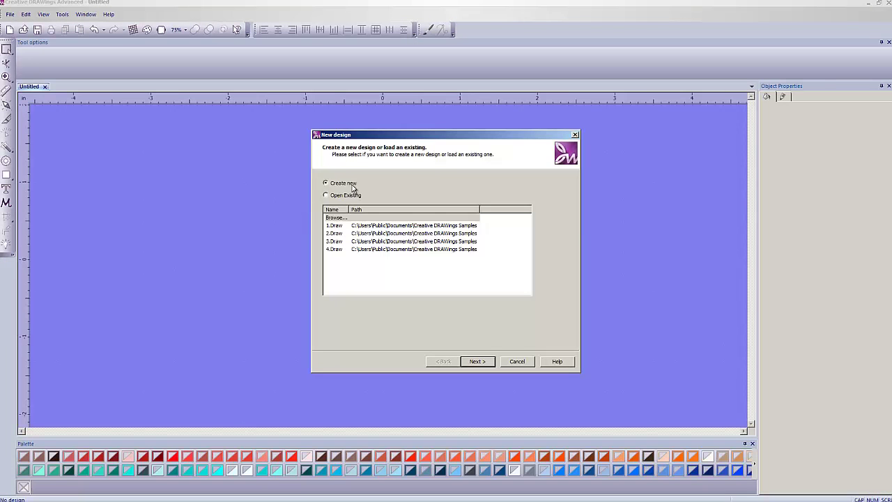
# - Start a new design with Create new and accept the Cotton 2 fabric
pyautogui.click(476, 362)
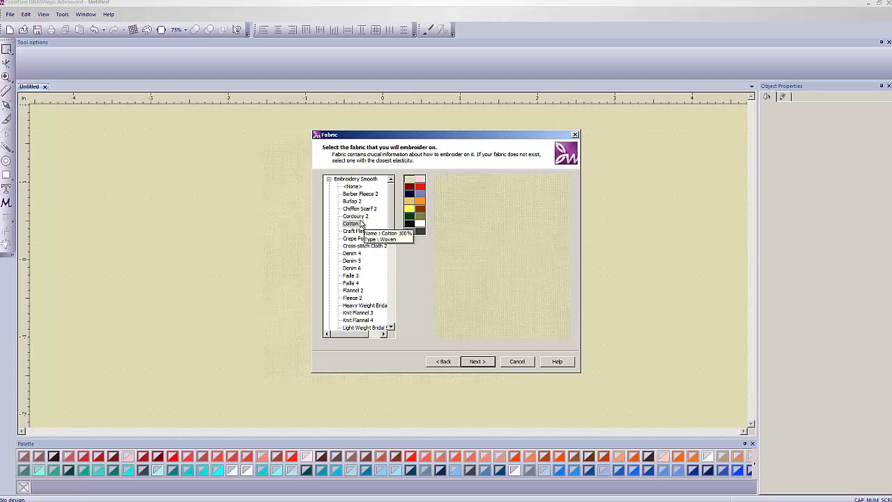
pyautogui.click(478, 361)
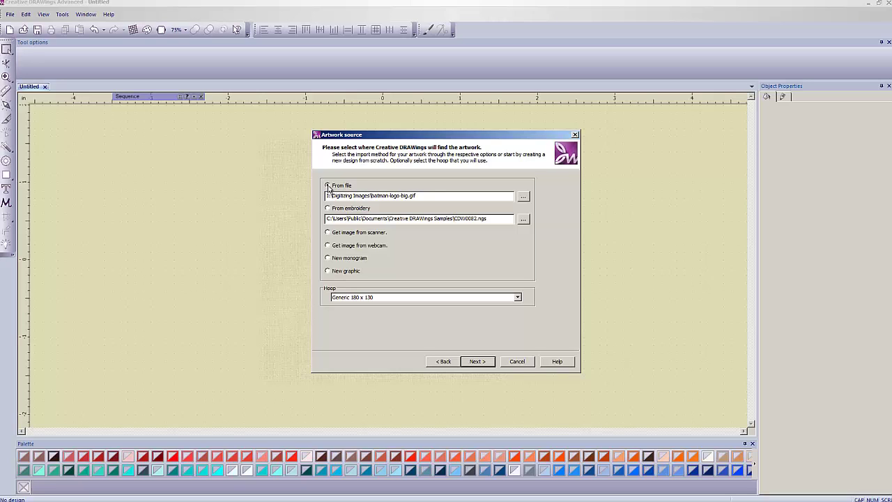
# - Load batman-logo-big.gif from the Digitizing Images folder as the design's artwork
pyautogui.click(523, 199)
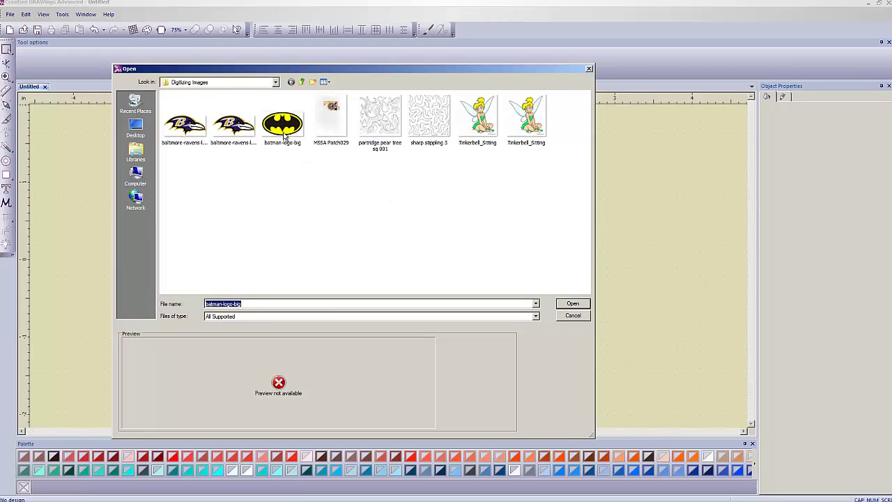
pyautogui.moveTo(288, 132)
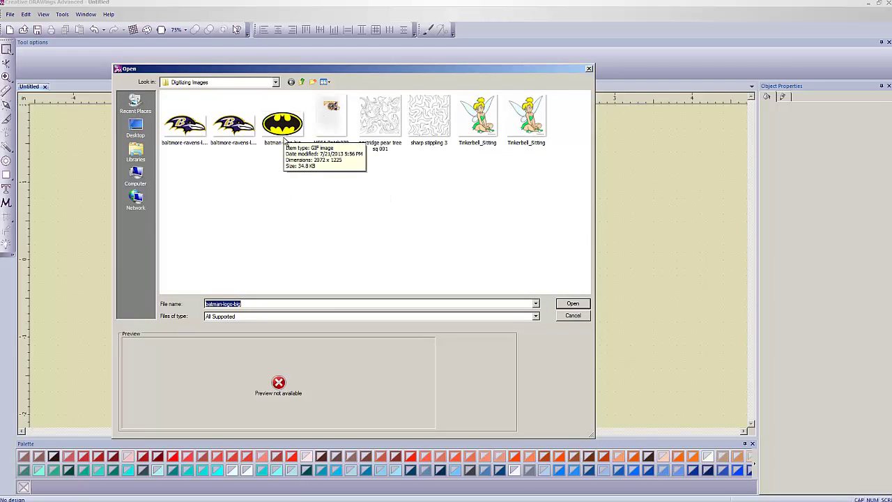
pyautogui.click(276, 82)
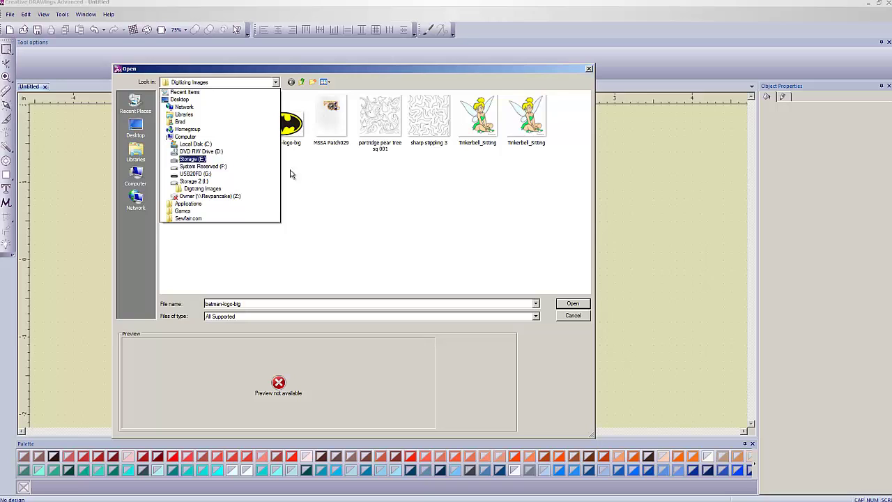
pyautogui.click(345, 189)
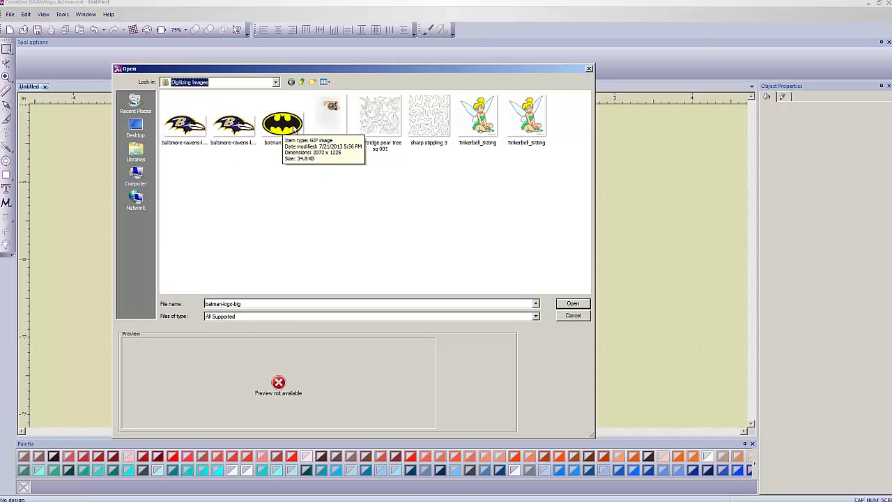
pyautogui.click(299, 146)
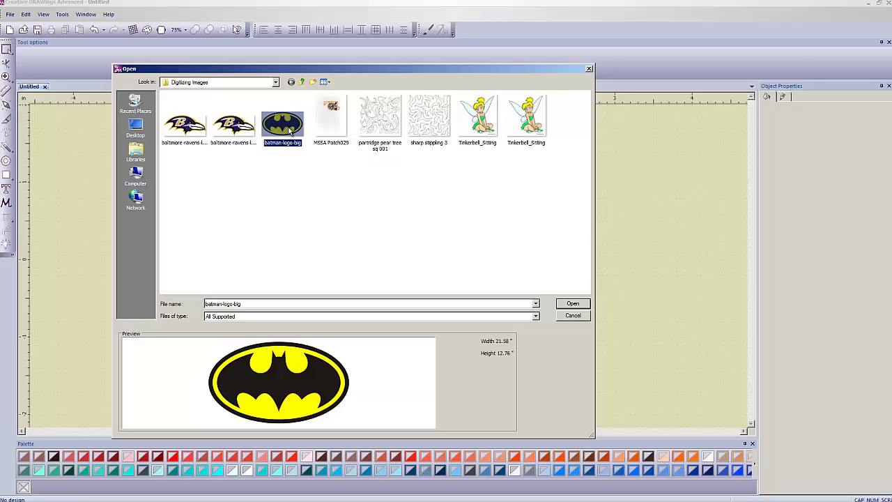
pyautogui.click(573, 305)
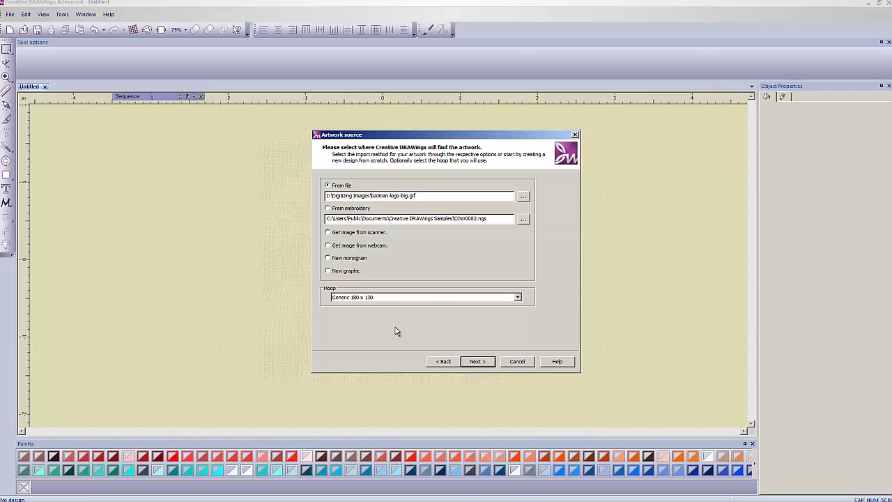
# - Choose Trace (convert to outlines) for the Batman image and reach the Trace Image settings
pyautogui.click(477, 364)
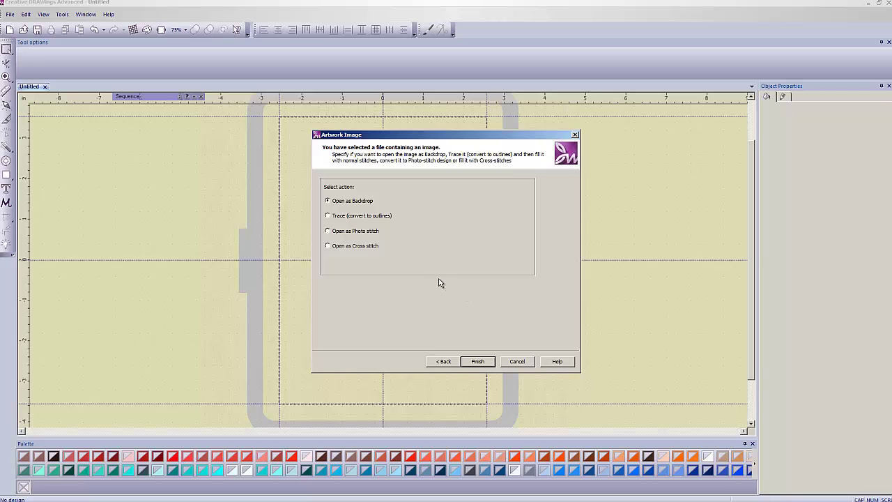
pyautogui.click(342, 218)
pyautogui.click(479, 361)
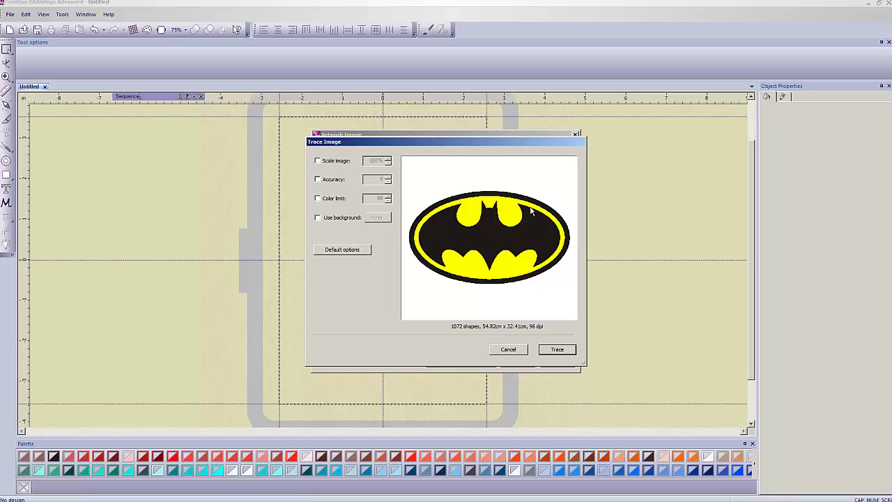
# - Trace the logo at 25% scale with Use background on, reducing it to two thread colours
pyautogui.click(317, 162)
pyautogui.doubleClick(366, 161)
pyautogui.write('25%')
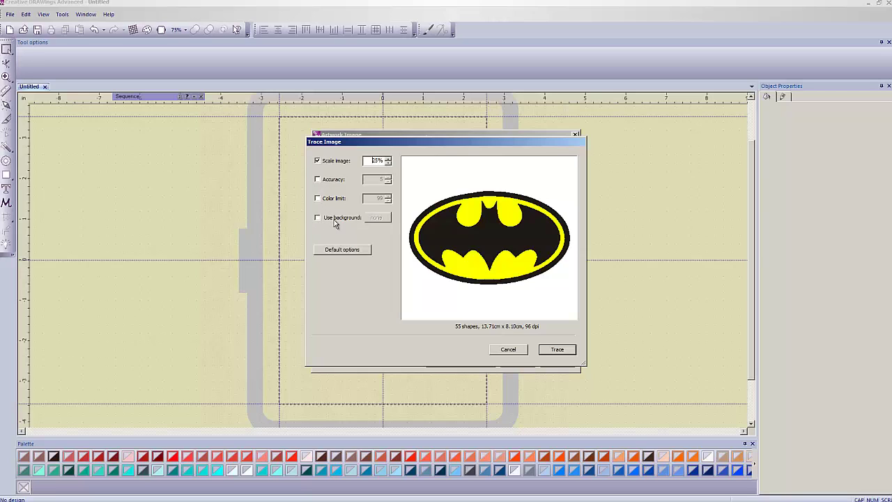
pyautogui.click(317, 220)
pyautogui.click(557, 351)
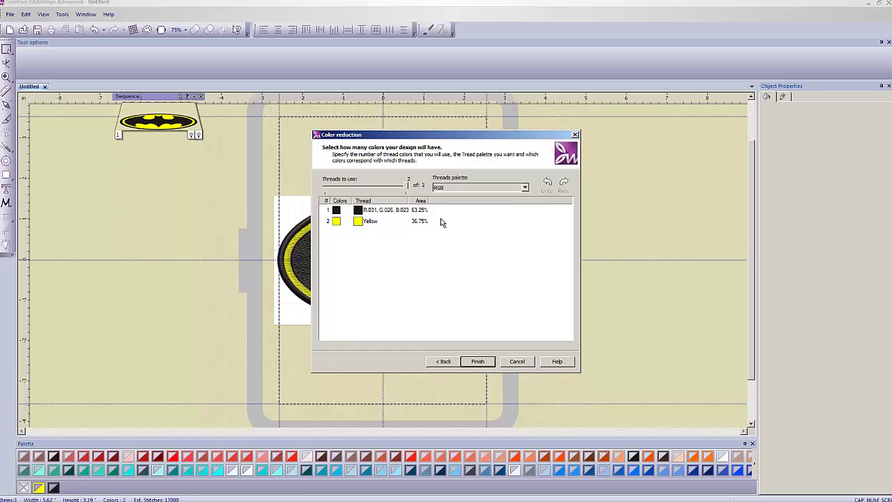
pyautogui.click(482, 364)
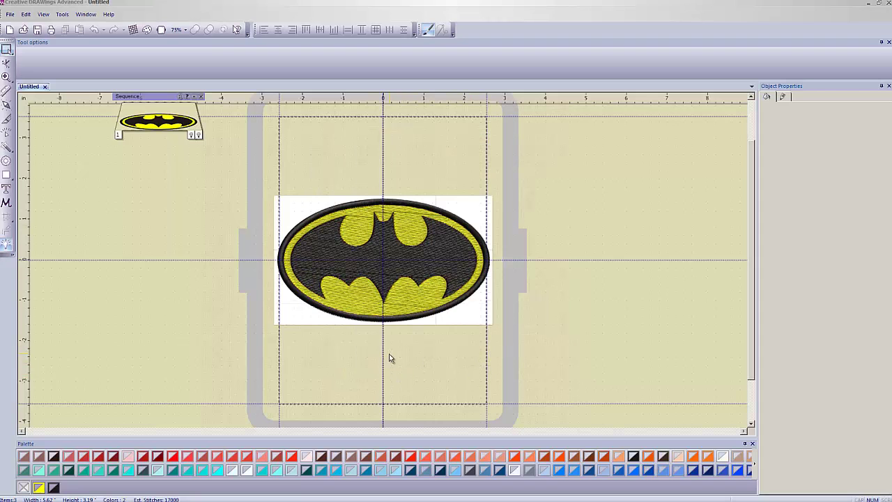
pyautogui.click(10, 14)
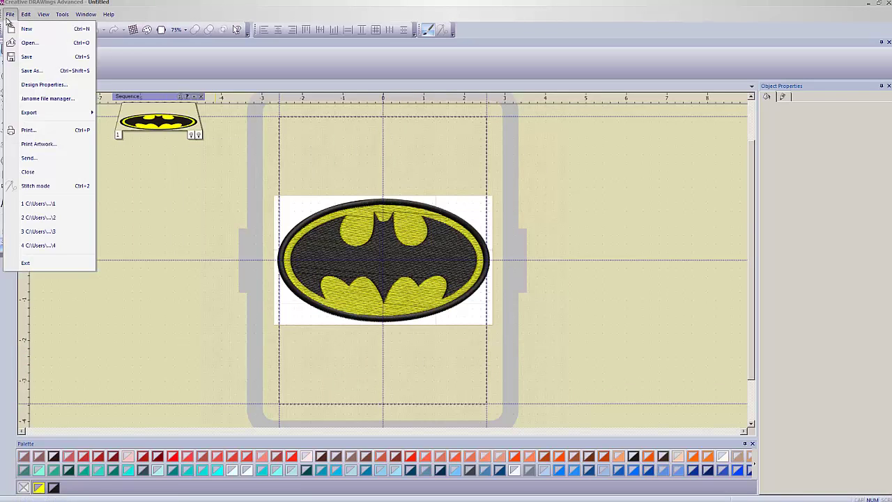
pyautogui.click(28, 70)
pyautogui.click(478, 354)
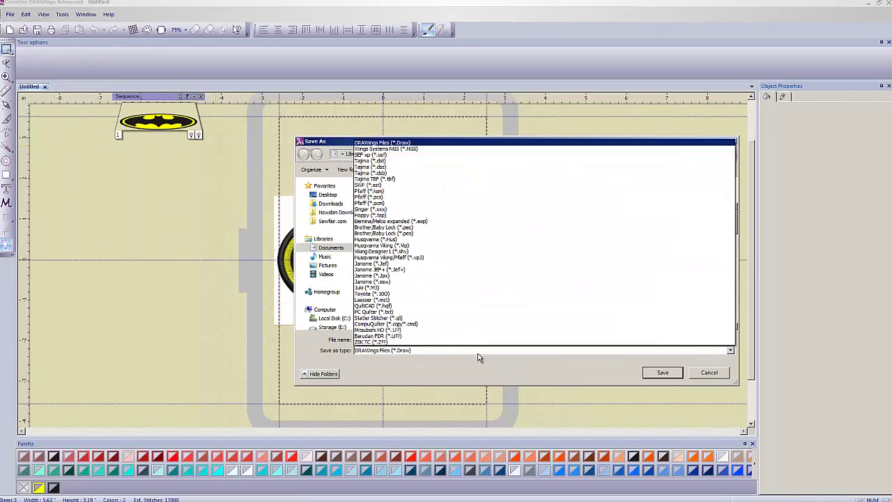
pyautogui.click(450, 238)
pyautogui.click(707, 372)
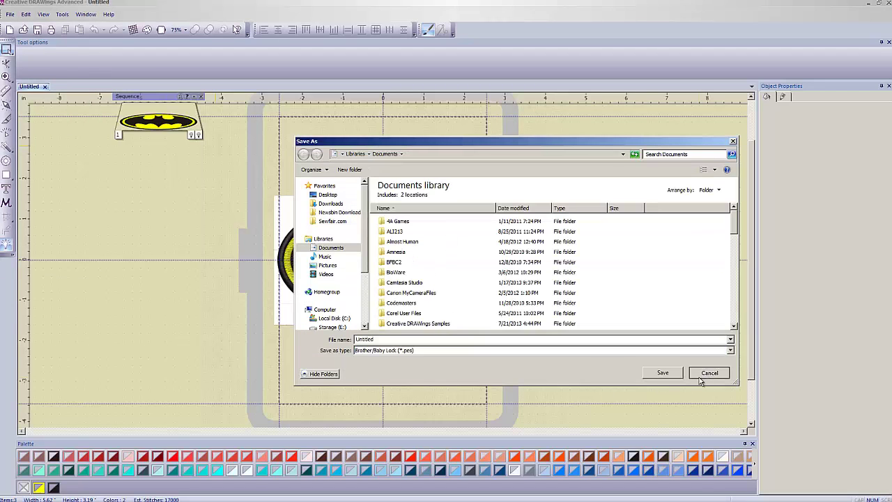
pyautogui.click(313, 225)
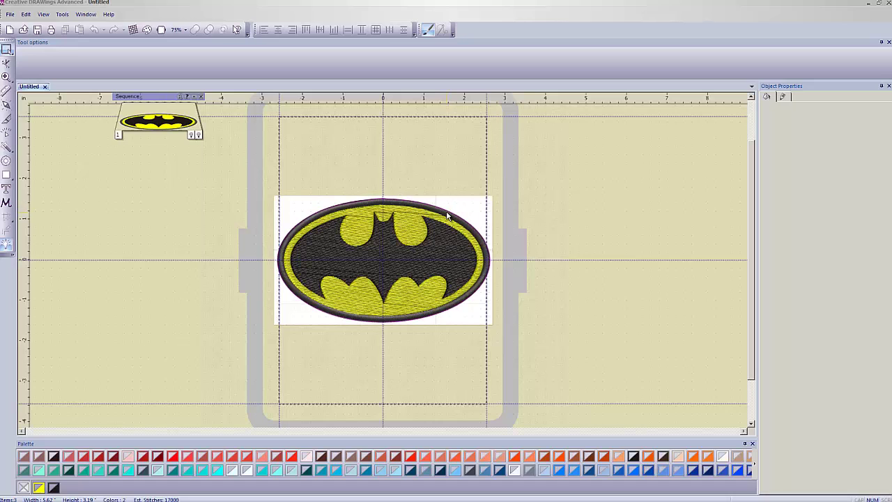
# - Turn the Batman emblem's outline into a ring of Swarovski Round crystals with Shape fill
pyautogui.click(450, 214)
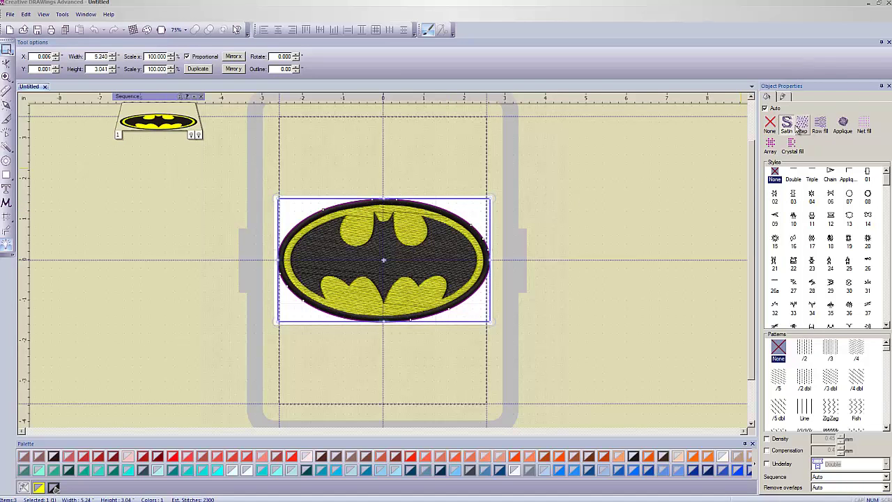
pyautogui.click(790, 128)
pyautogui.click(791, 147)
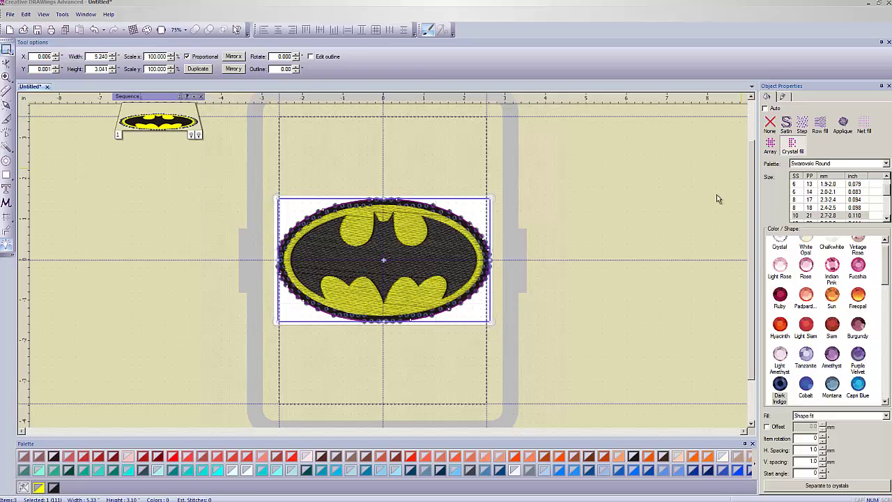
pyautogui.scroll(2, 418, 317)
pyautogui.scroll(2, 407, 315)
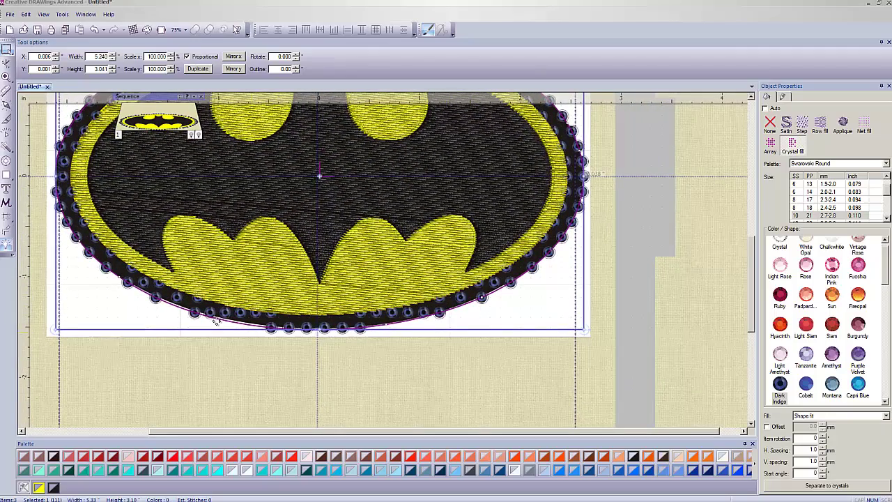
pyautogui.scroll(-3, 285, 317)
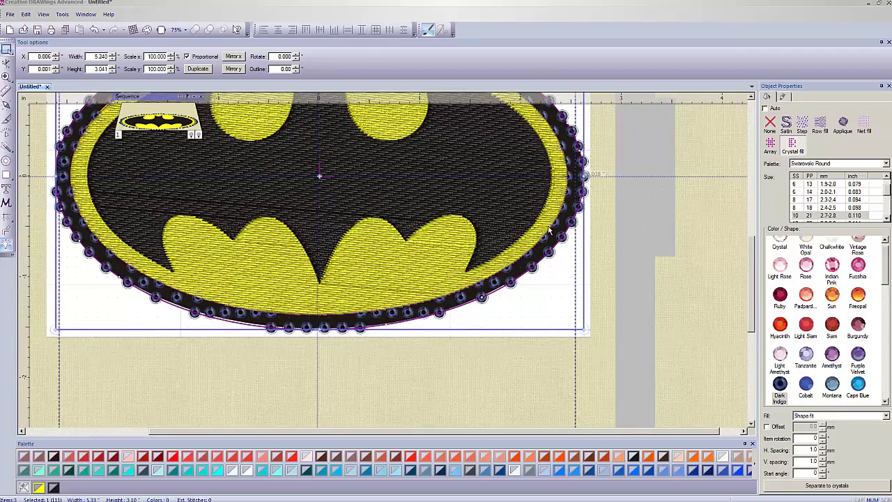
pyautogui.scroll(-1, 428, 214)
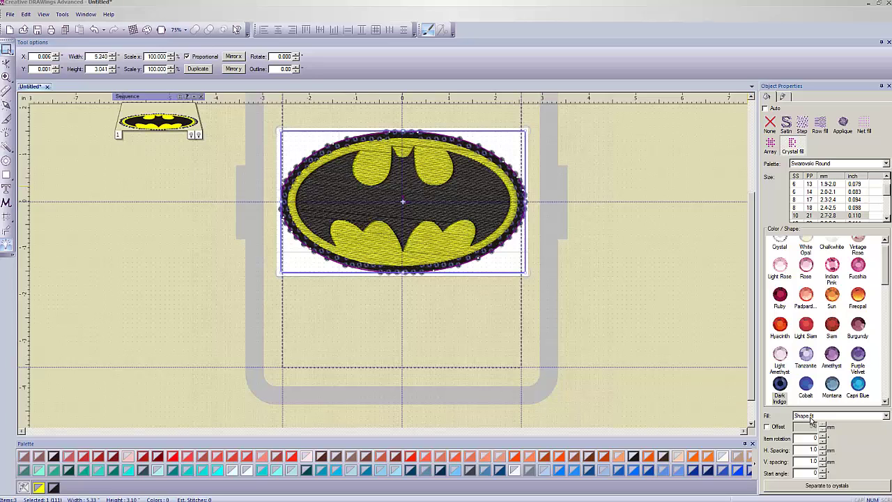
# - Set the outer crystals to Single line fill and crystal-fill the inner black bat shape
pyautogui.click(886, 416)
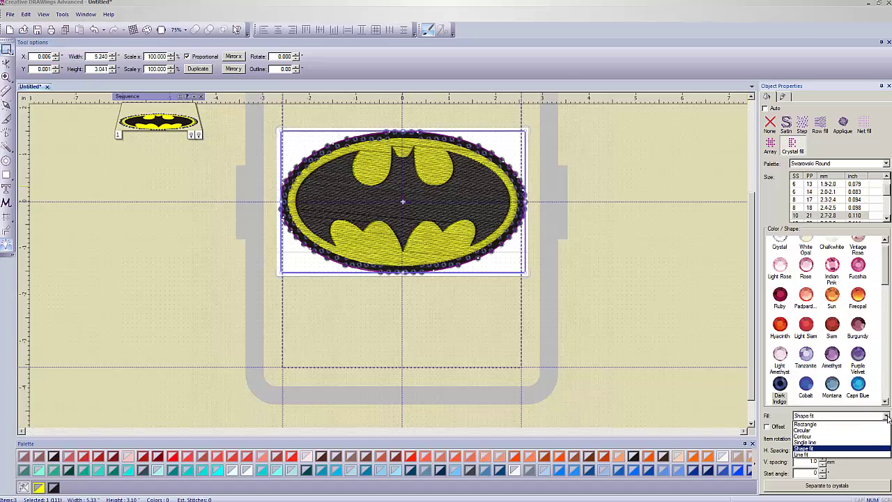
pyautogui.click(830, 443)
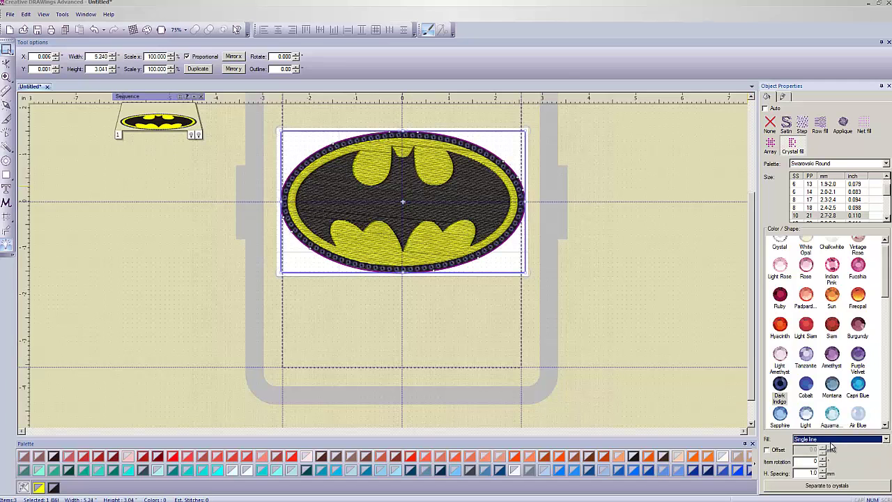
pyautogui.click(433, 204)
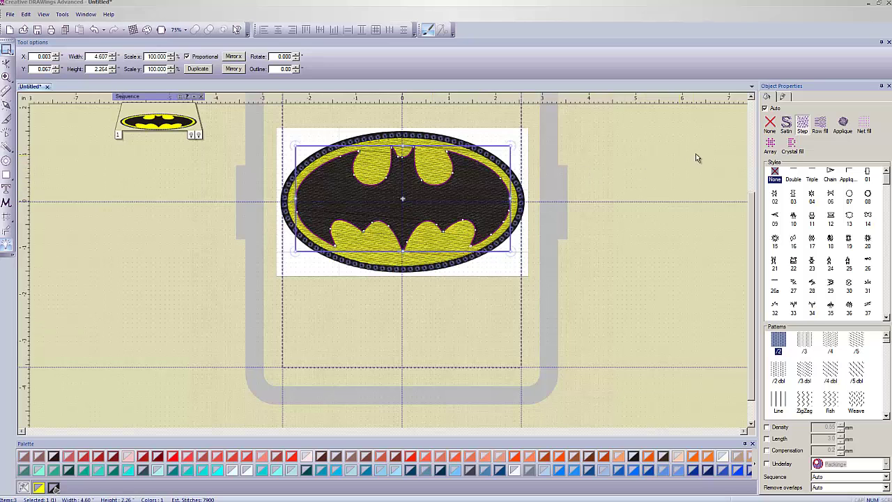
pyautogui.click(794, 150)
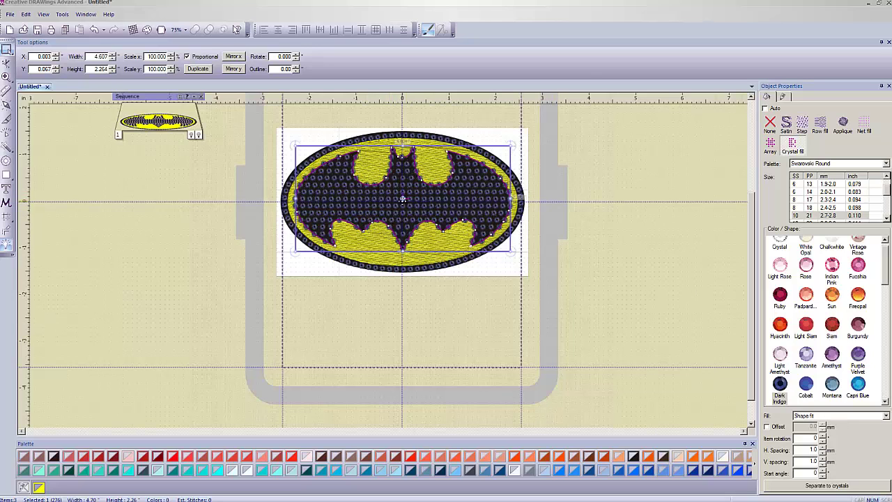
pyautogui.click(609, 204)
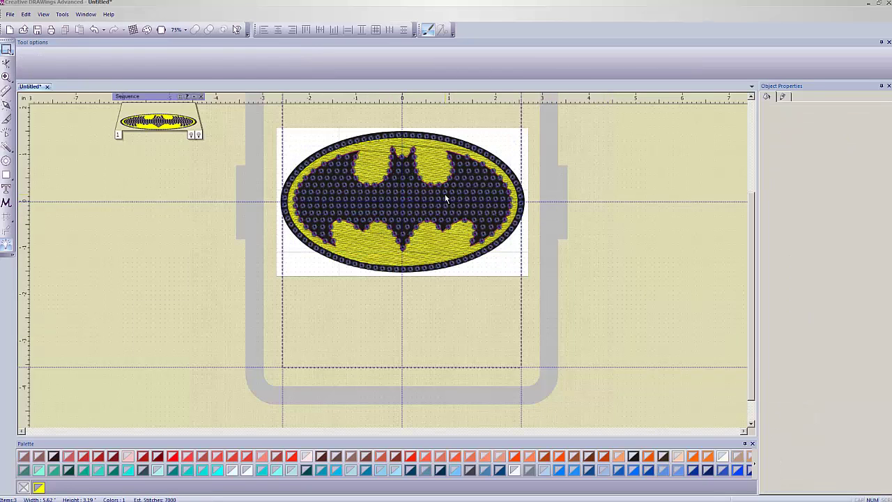
pyautogui.click(446, 199)
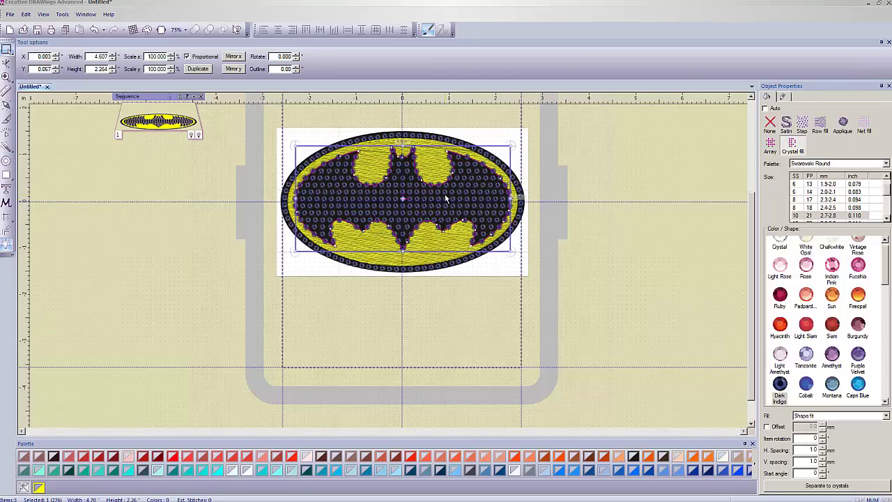
# - Try Line fit, then switch the bat's crystal fill to Single line
pyautogui.click(886, 416)
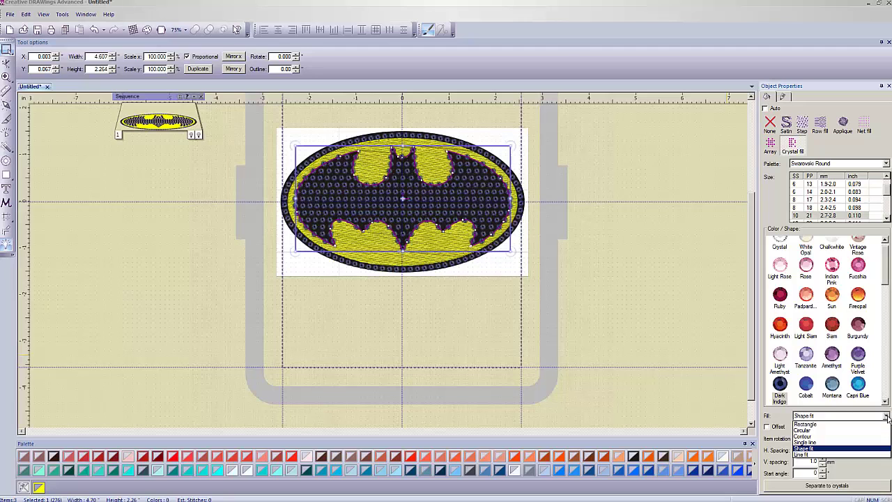
pyautogui.click(821, 454)
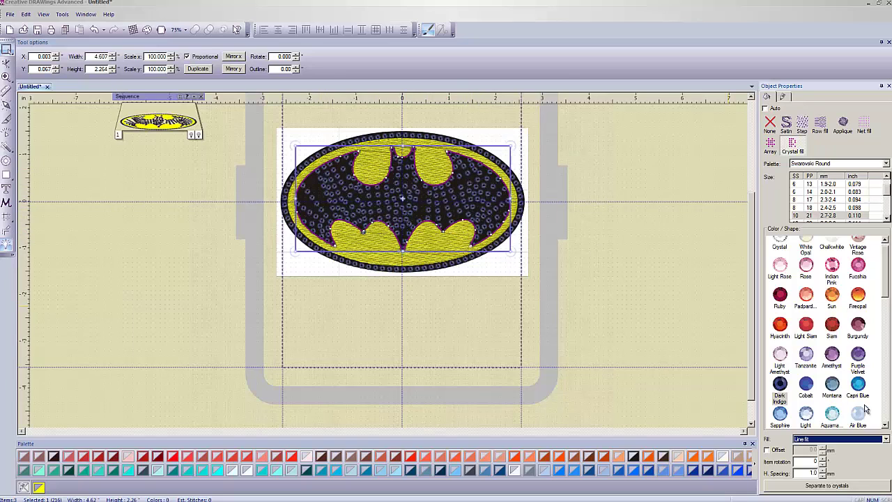
pyautogui.click(885, 440)
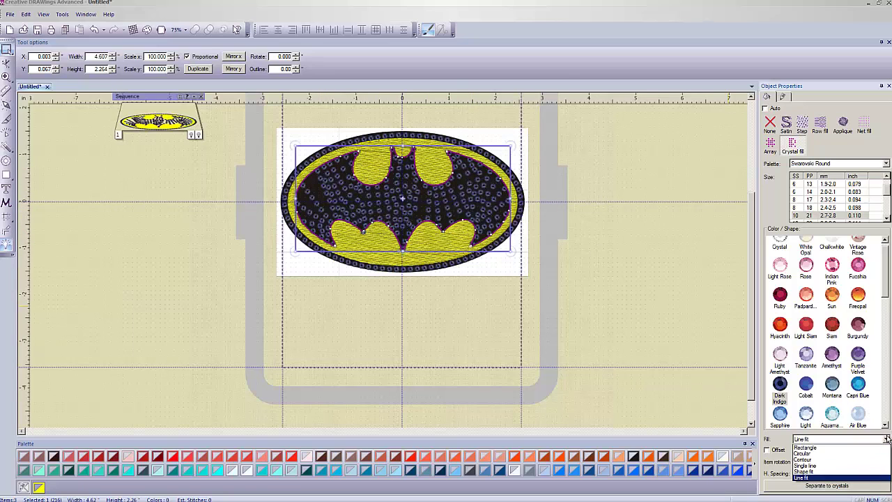
pyautogui.click(827, 465)
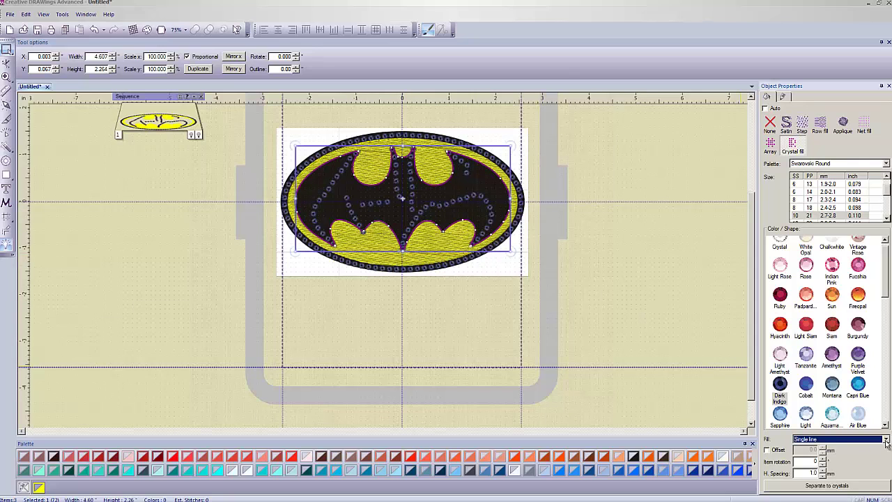
pyautogui.click(885, 440)
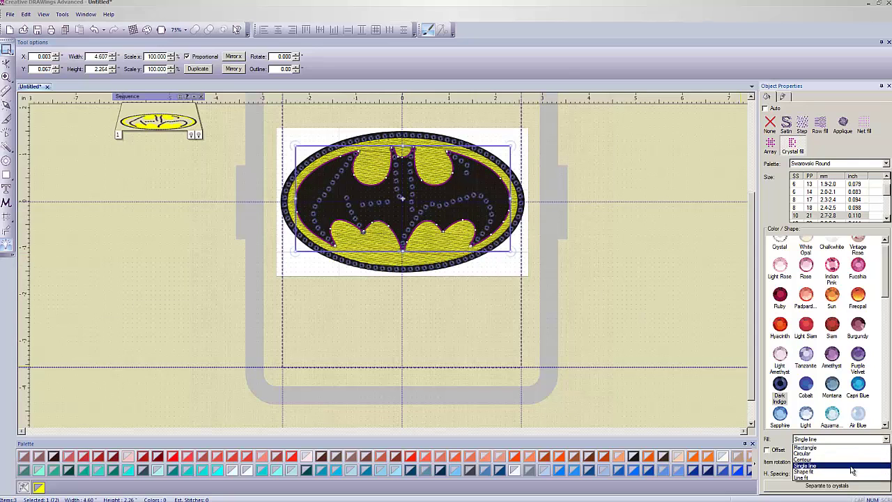
# - Try a Rectangle crystal fill on the bat, then change it to Circular
pyautogui.click(808, 447)
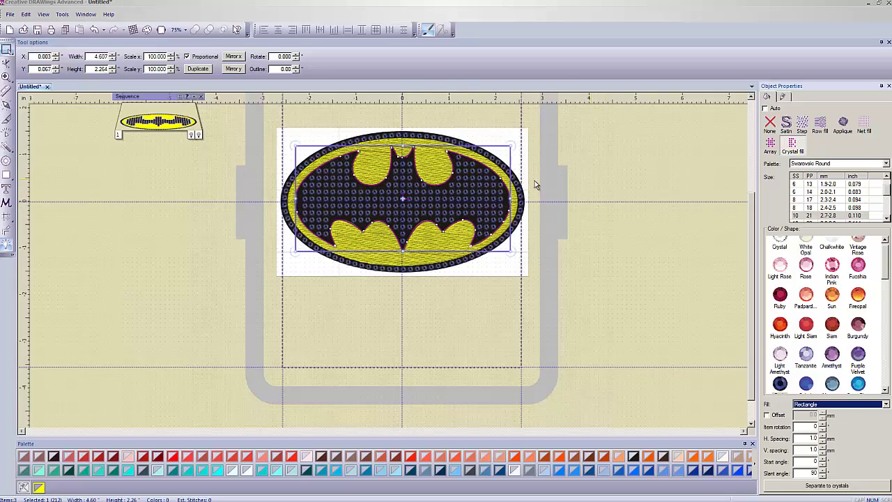
pyautogui.click(885, 406)
pyautogui.click(851, 421)
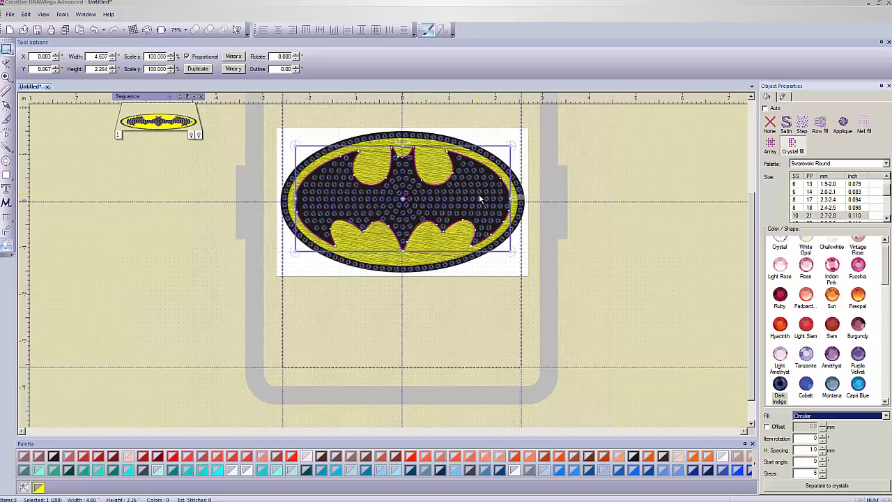
# - Set the bat's crystal fill to Contour, preview it deselected, then reselect the design
pyautogui.click(882, 416)
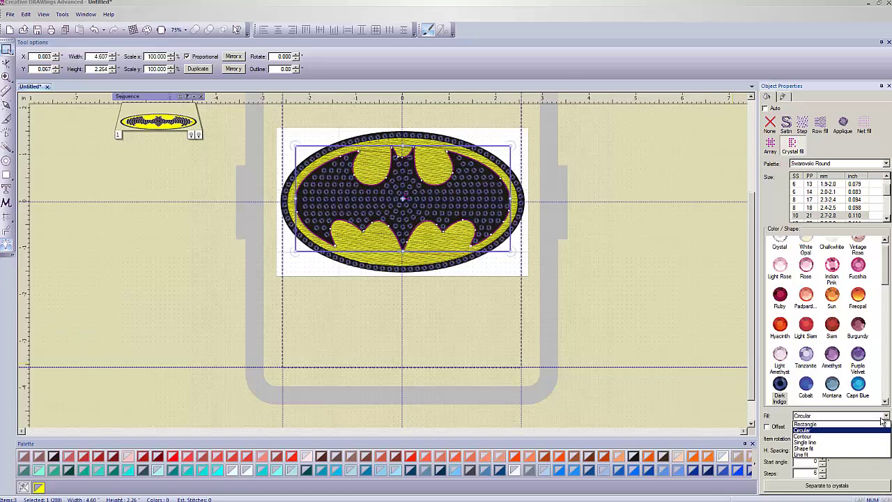
pyautogui.click(815, 437)
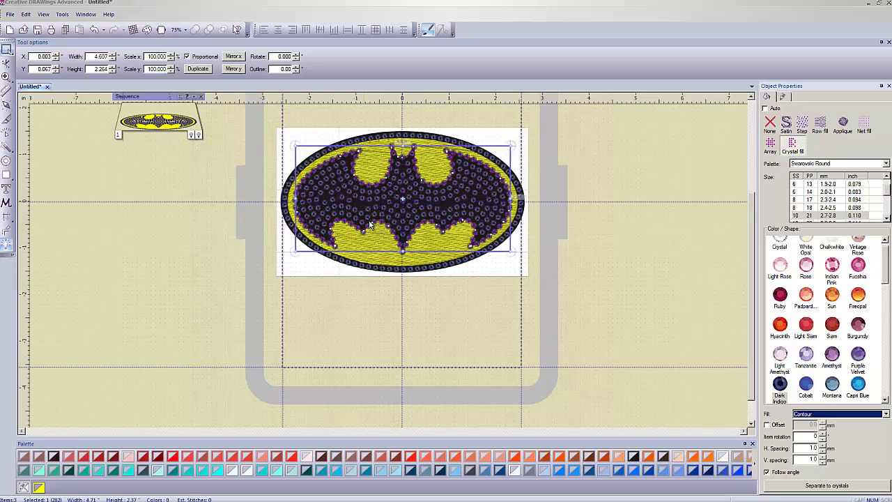
pyautogui.click(631, 198)
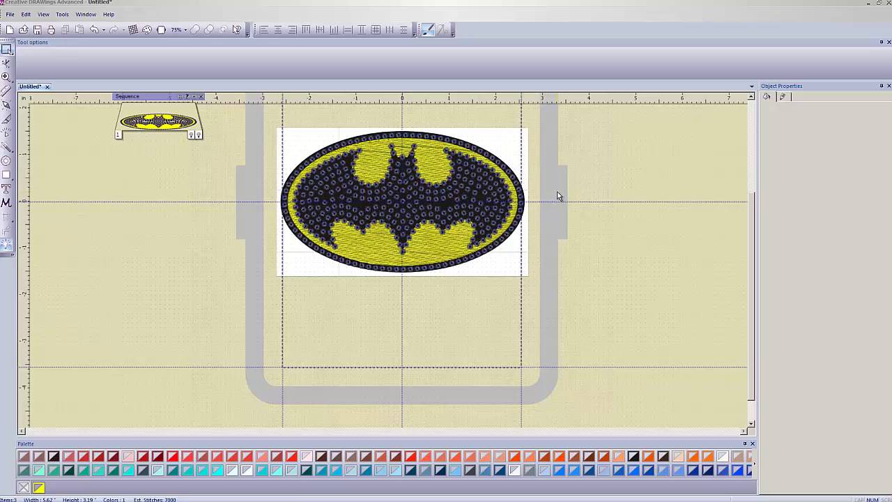
pyautogui.click(432, 200)
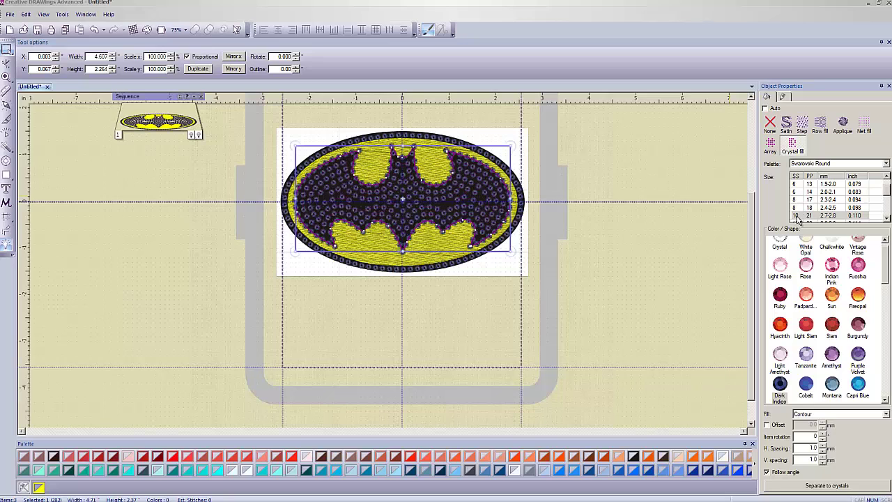
pyautogui.scroll(-1, 886, 197)
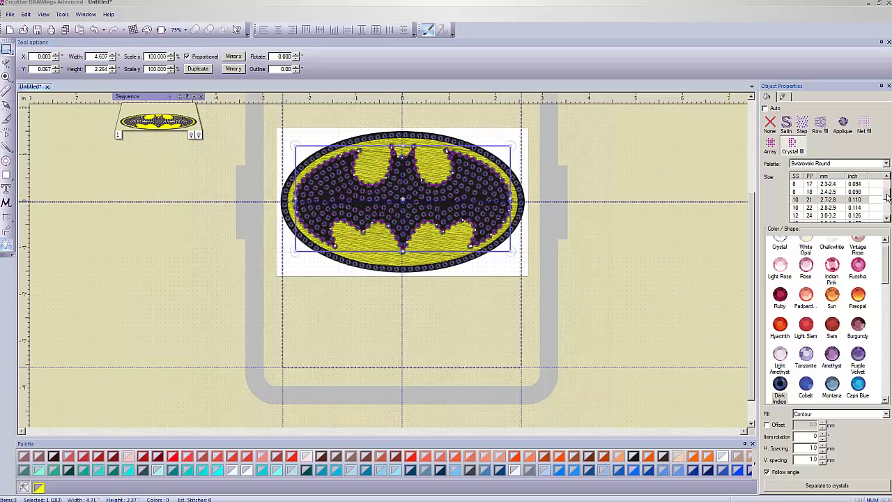
pyautogui.click(807, 217)
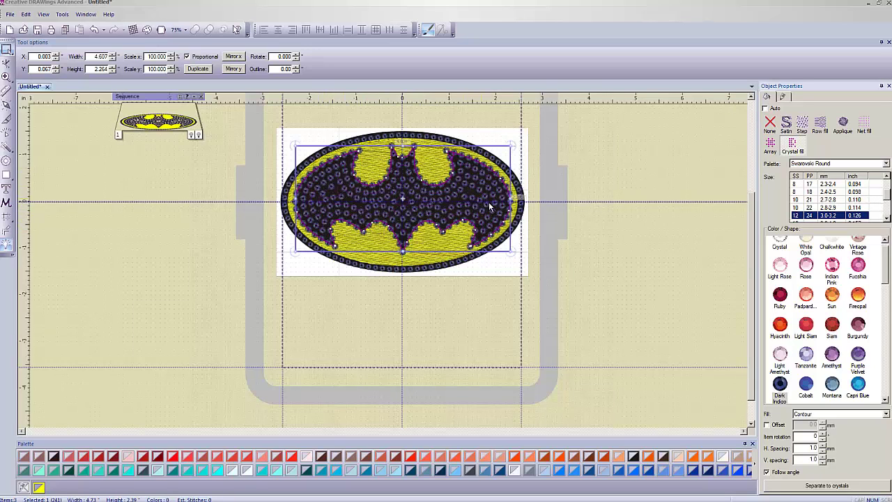
pyautogui.click(802, 200)
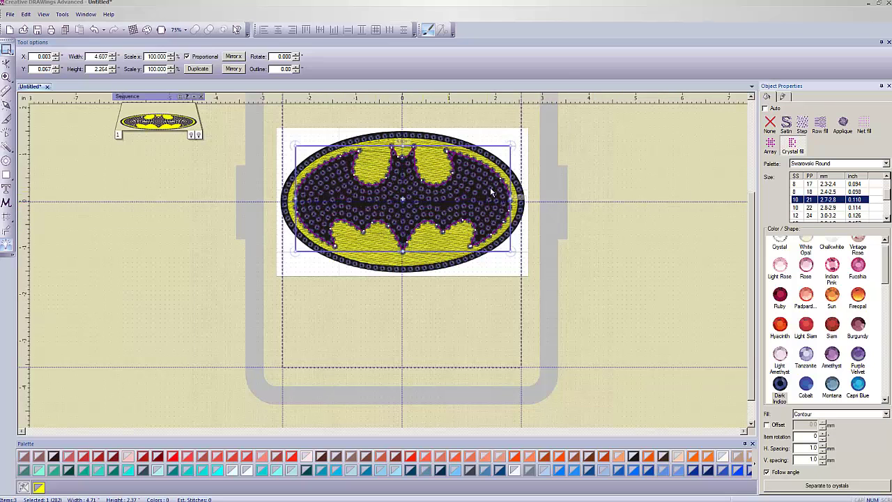
pyautogui.click(568, 158)
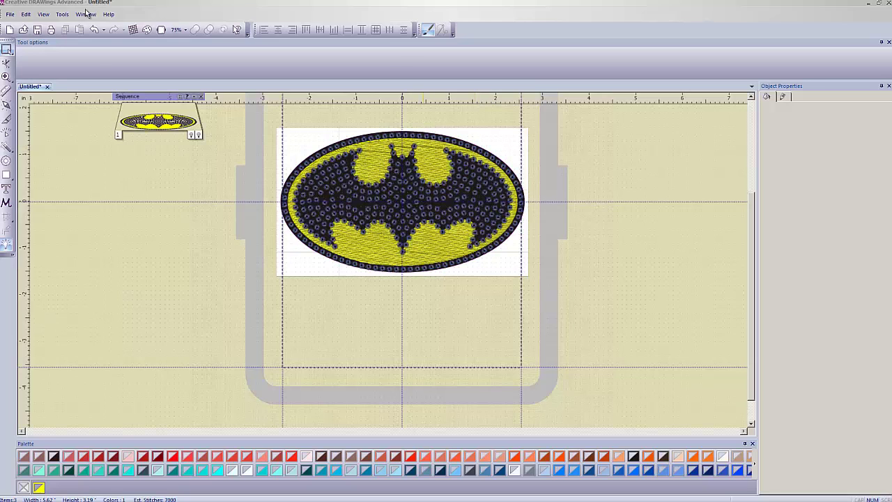
pyautogui.click(10, 14)
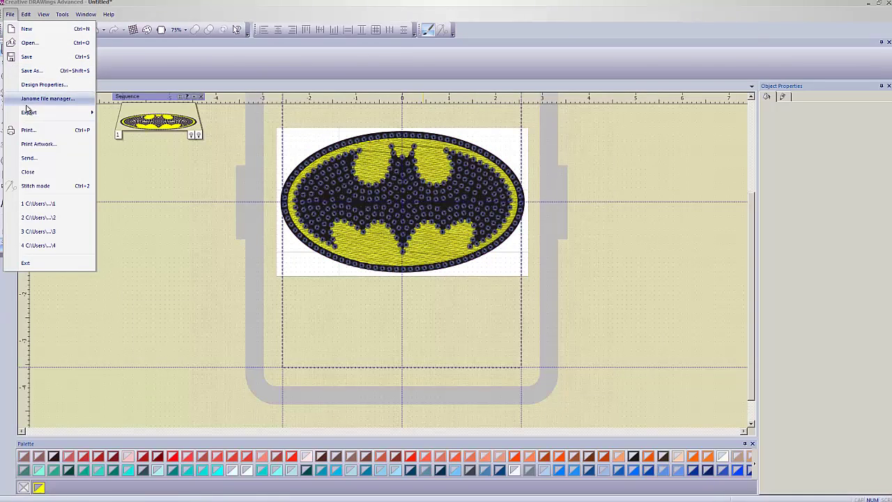
pyautogui.moveTo(38, 114)
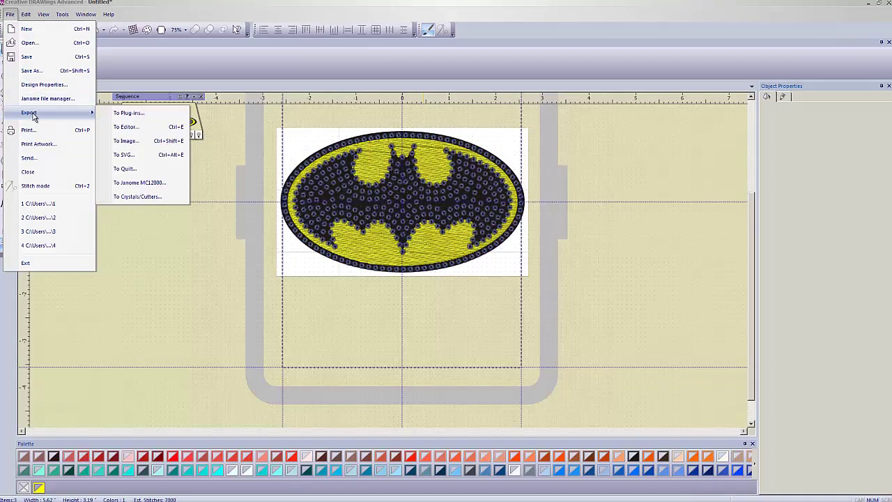
pyautogui.click(138, 197)
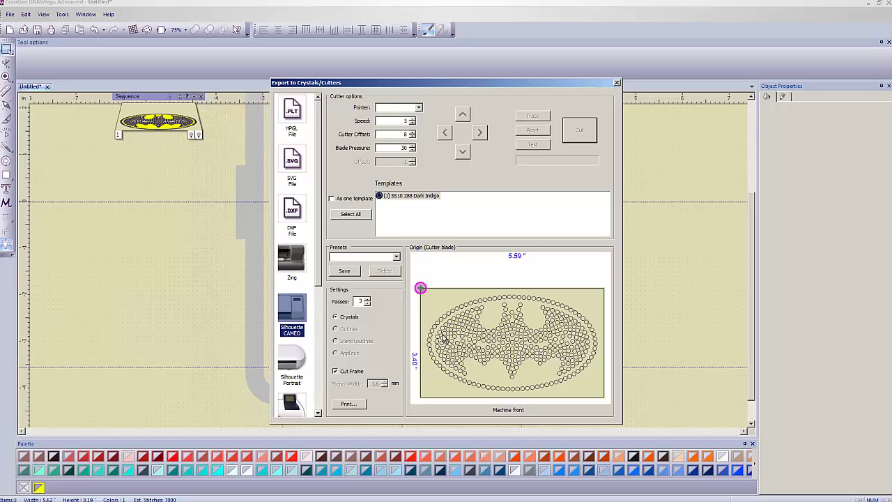
pyautogui.click(617, 83)
pyautogui.scroll(3, 367, 208)
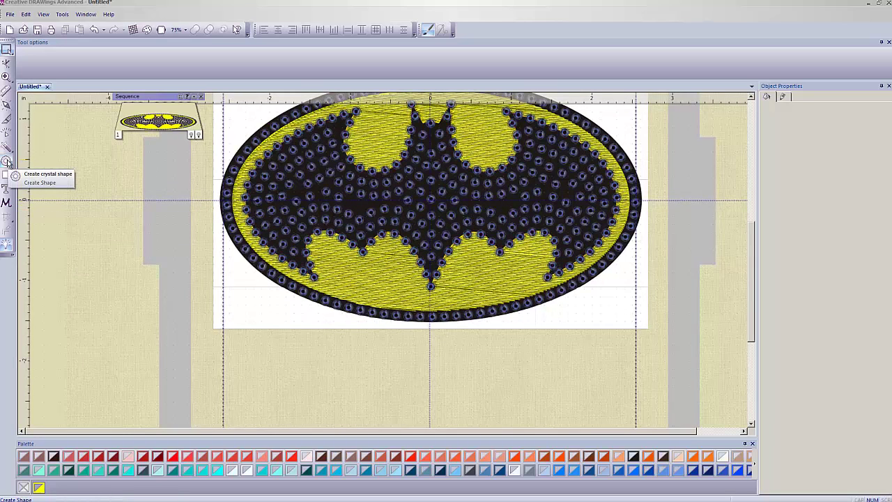
# - Activate the crystal shape tool set to Swarovski Round, Dark Indigo, SS 10
pyautogui.click(7, 161)
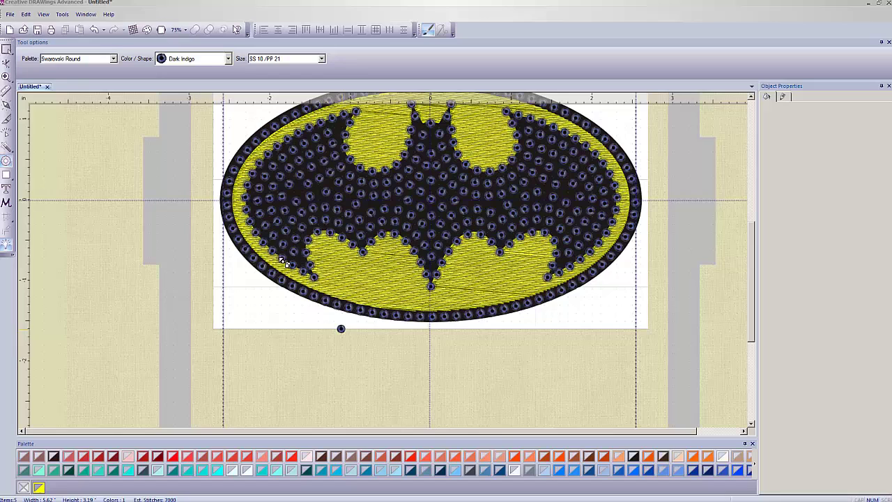
pyautogui.click(10, 14)
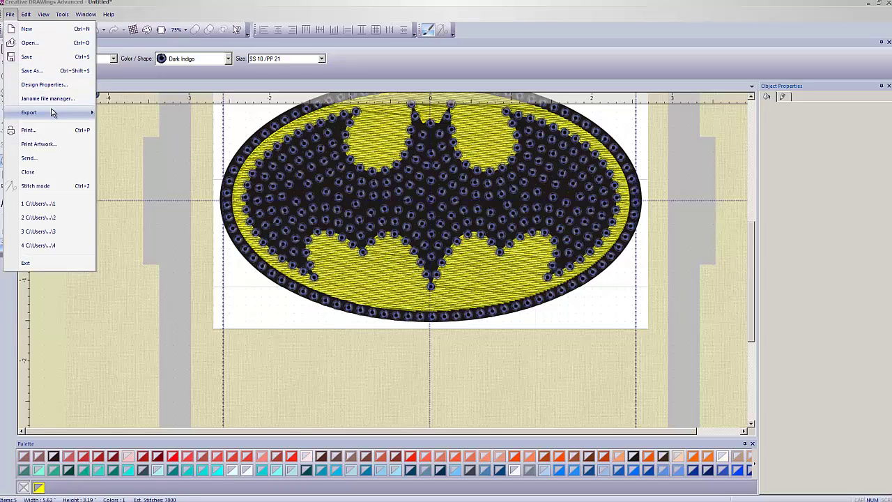
pyautogui.moveTo(53, 112)
pyautogui.click(152, 197)
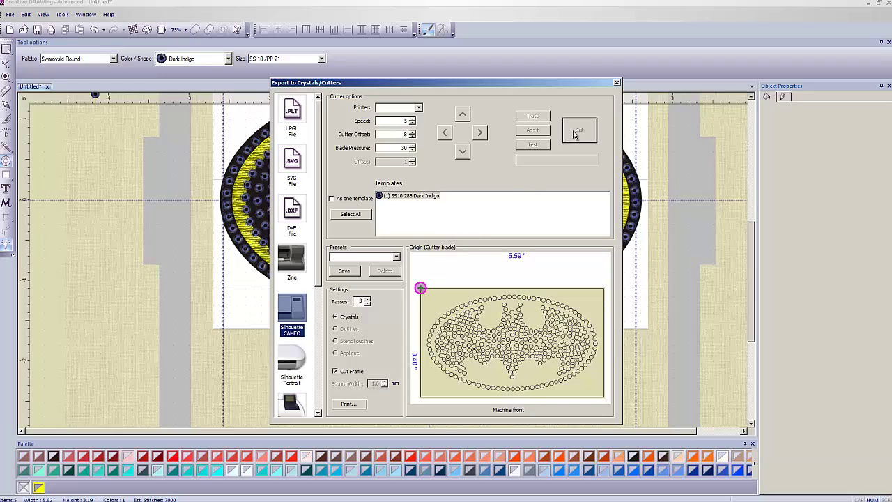
pyautogui.click(616, 84)
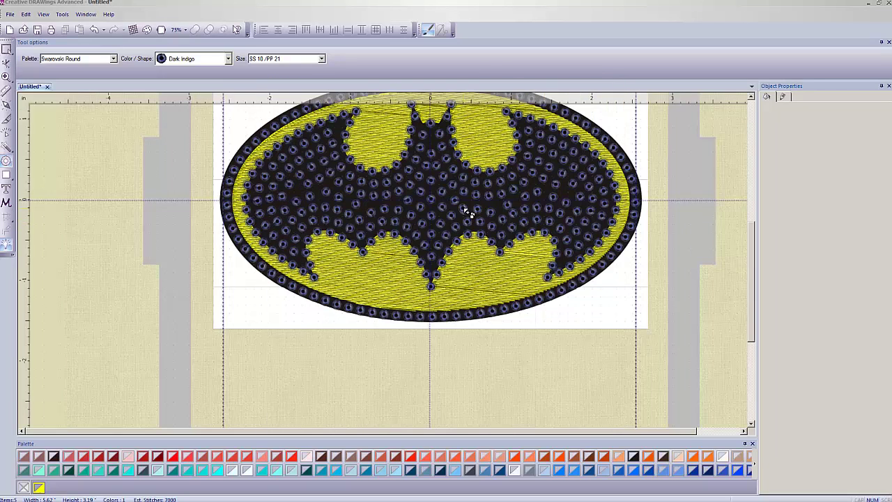